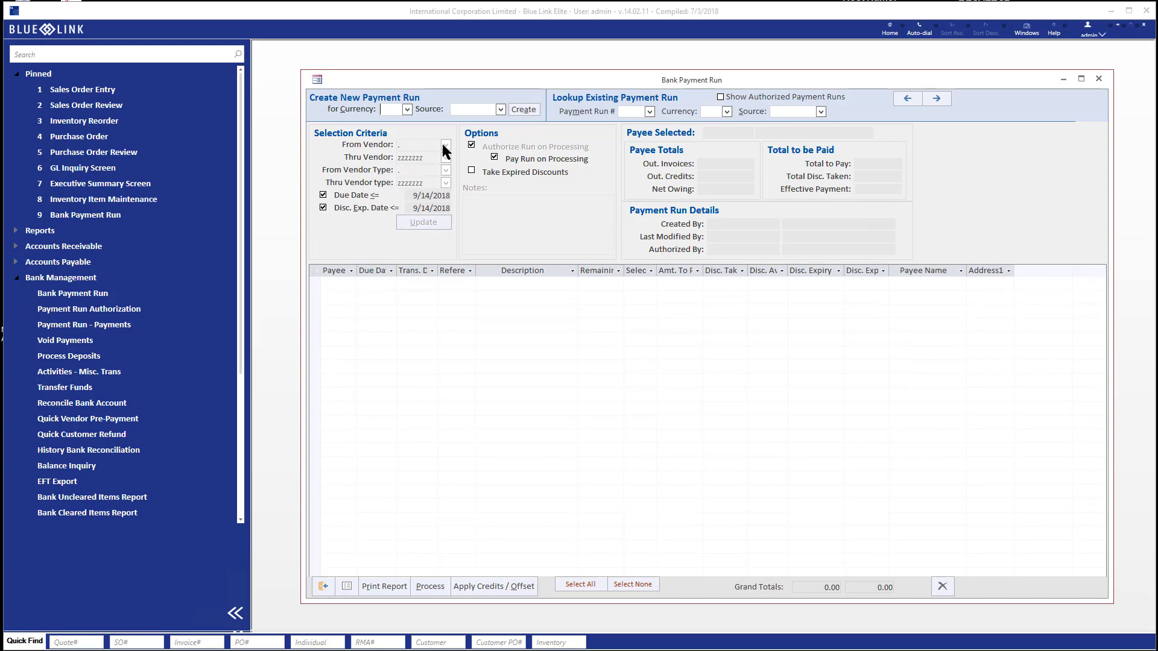
Create a new bank payment run for US currency with AP Items as the source
{"action": "left_click", "coordinate": [407, 110]}
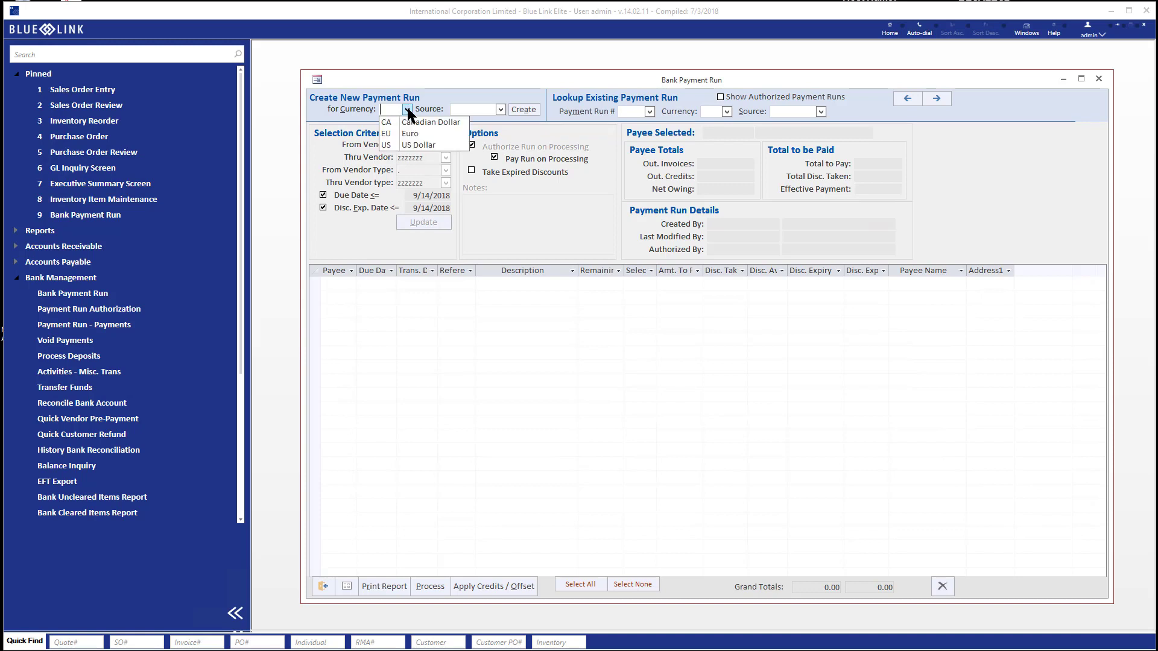
{"action": "left_click", "coordinate": [409, 145]}
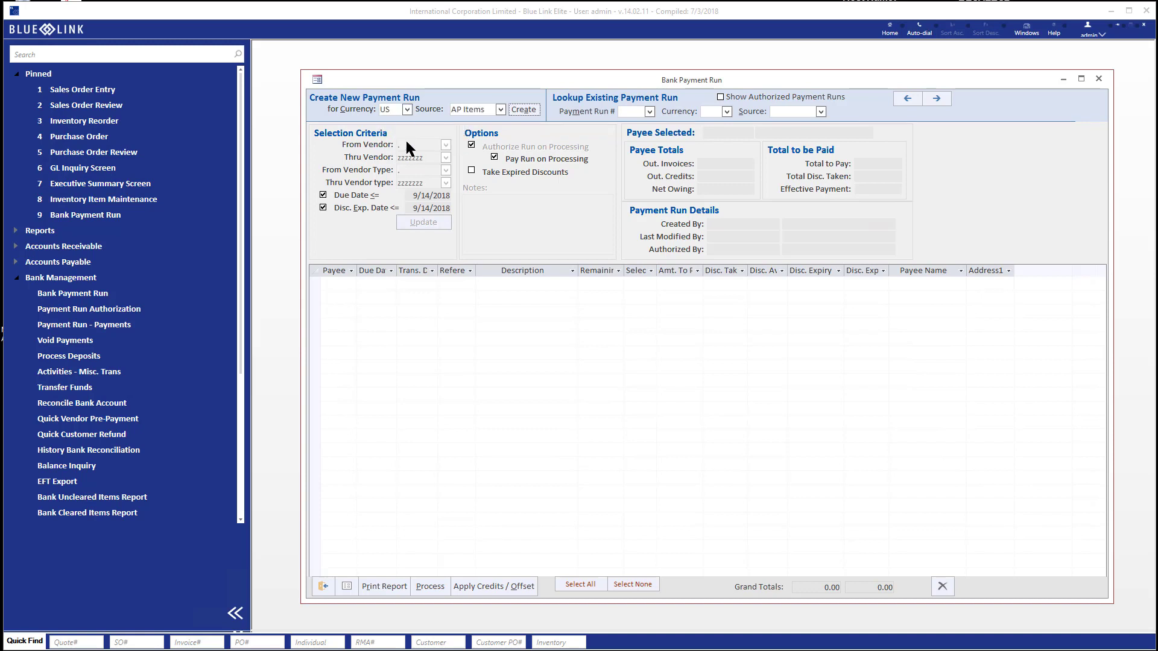
{"action": "left_click", "coordinate": [501, 110]}
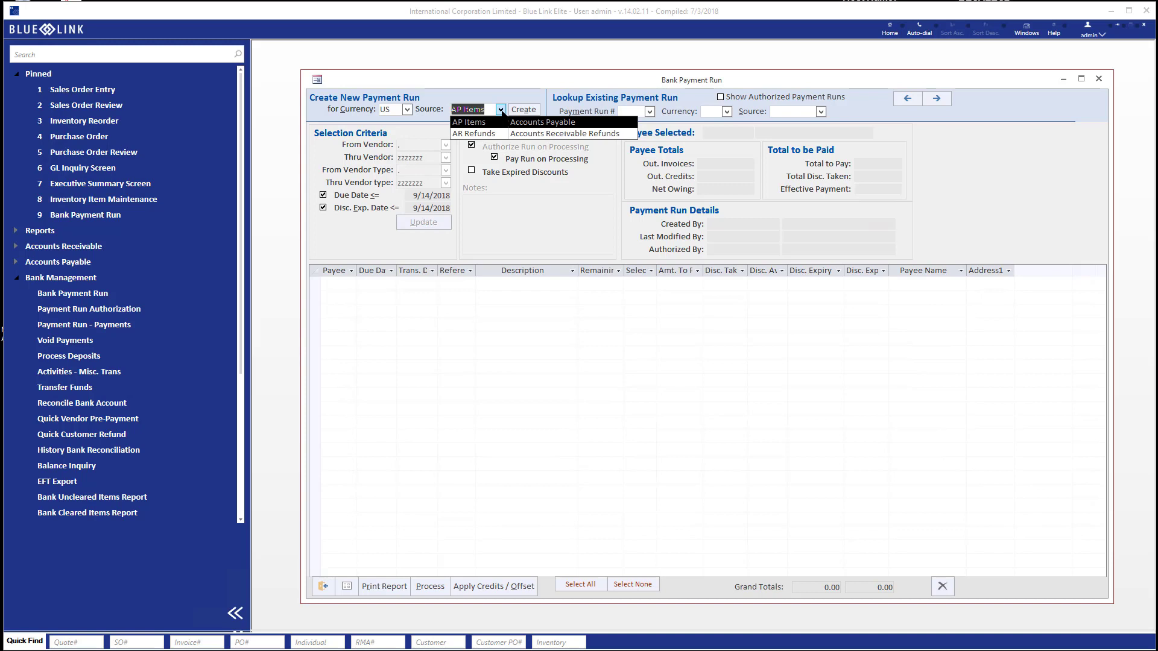
{"action": "left_click", "coordinate": [501, 111]}
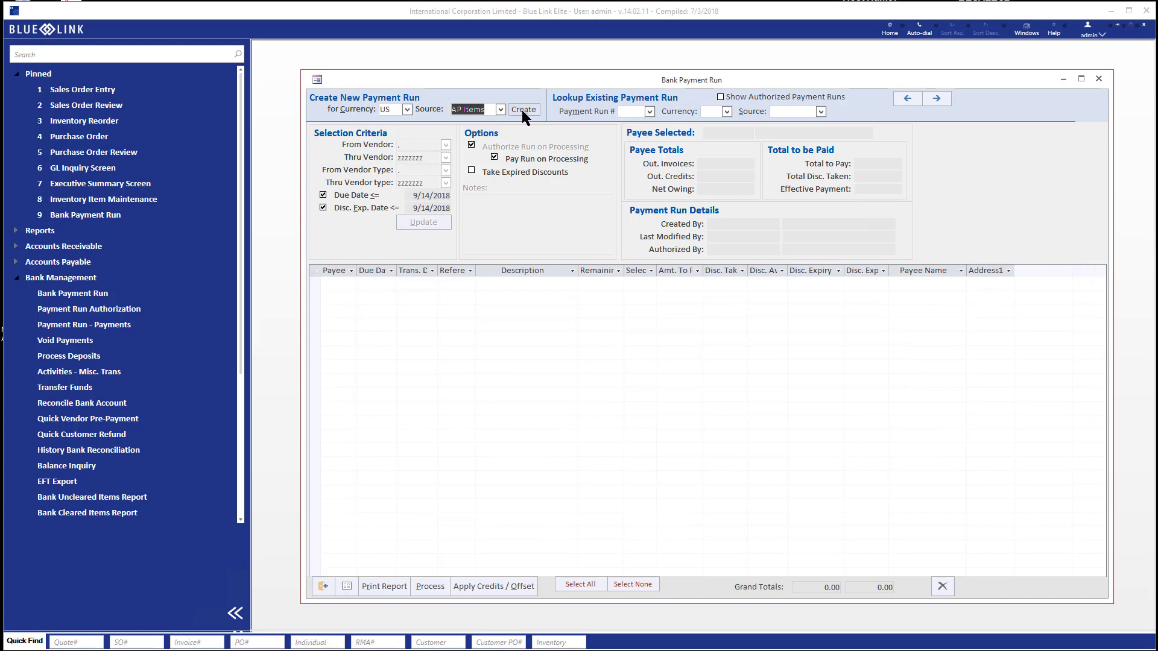
{"action": "left_click", "coordinate": [522, 110]}
{"action": "left_click", "coordinate": [593, 375]}
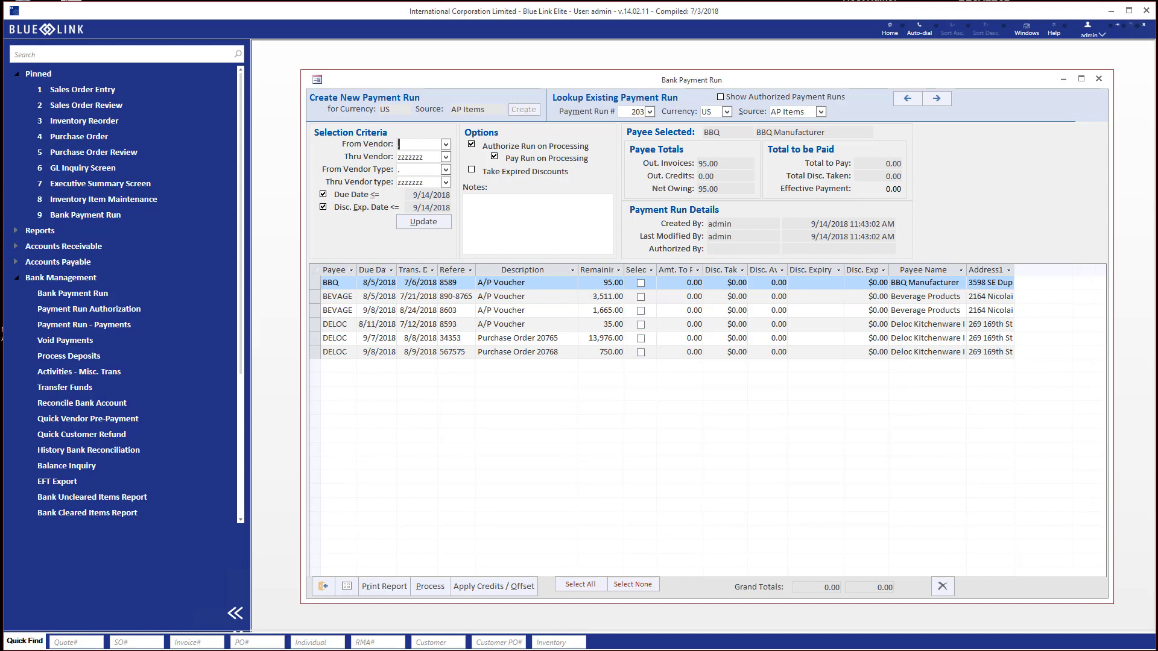
Turn off the discount expiry date criterion, set the due date limit to 9/30/2018, and update the payables list
{"action": "left_click", "coordinate": [417, 169]}
{"action": "left_click", "coordinate": [323, 207]}
{"action": "double_click", "coordinate": [423, 194]}
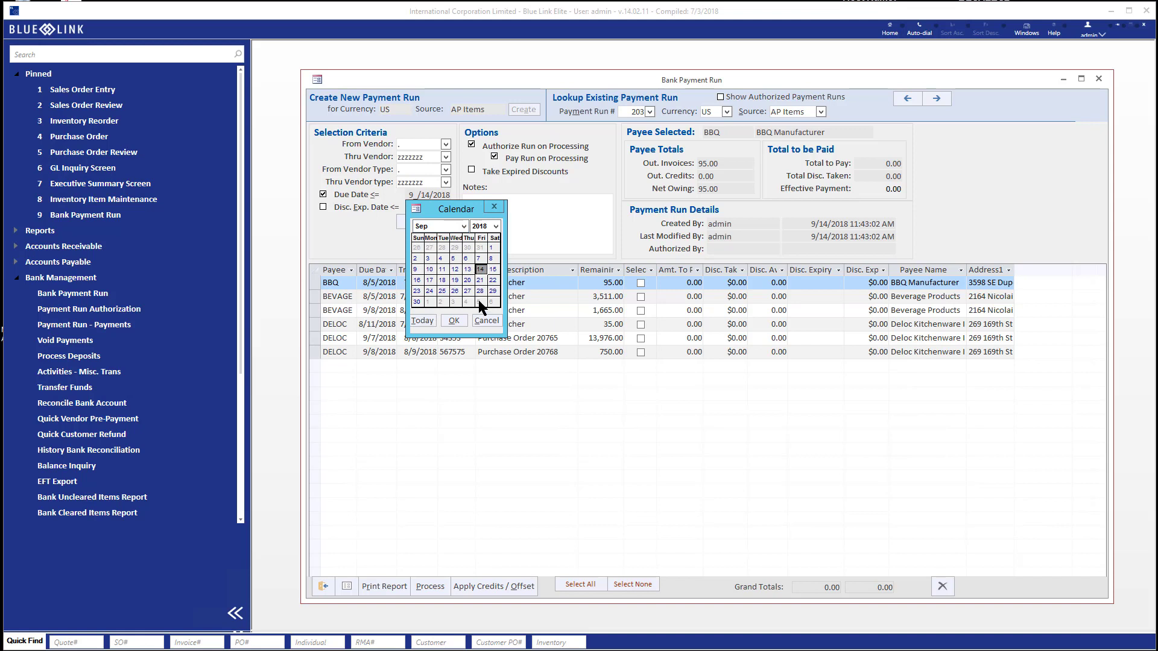
{"action": "left_click", "coordinate": [417, 302]}
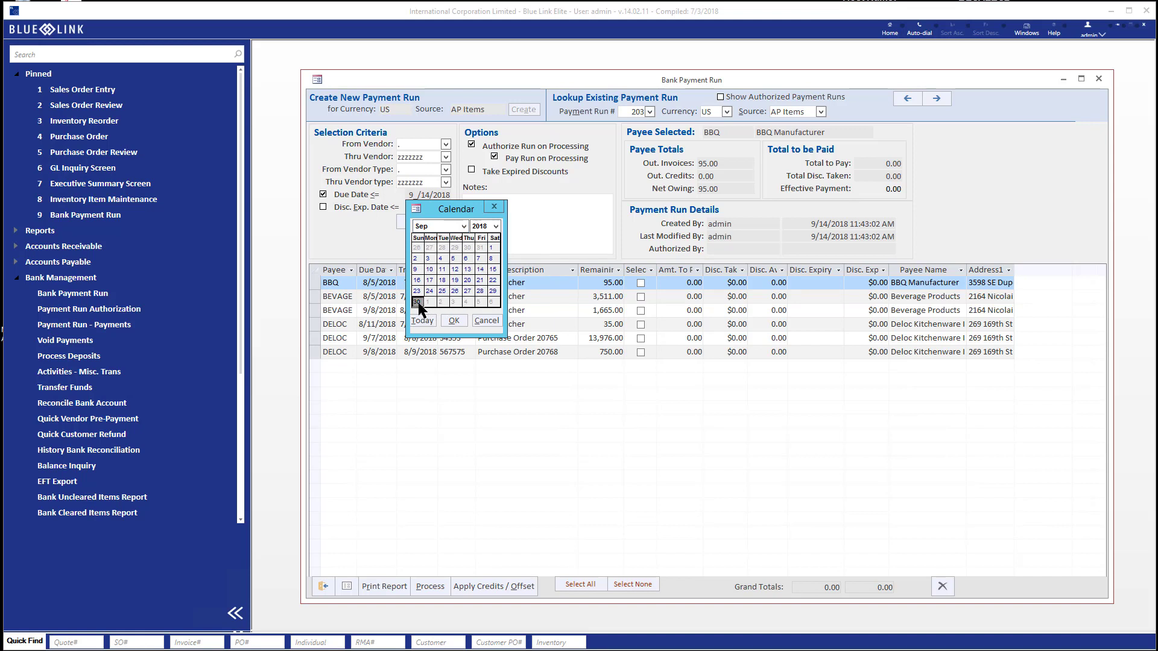
{"action": "left_click", "coordinate": [451, 319]}
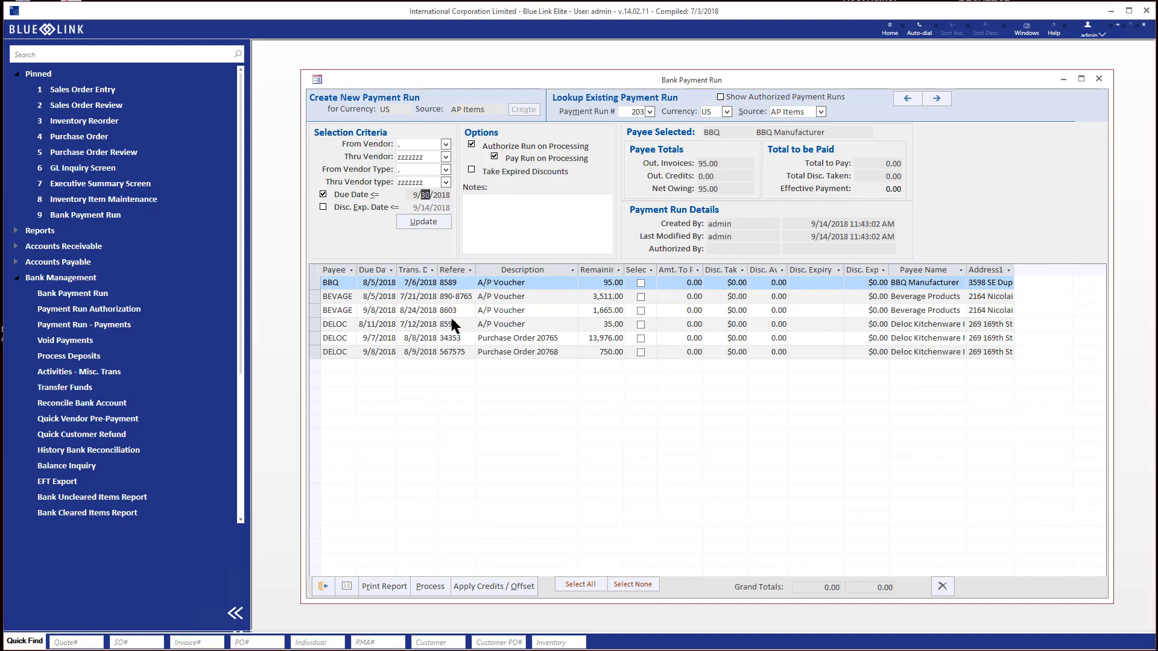
{"action": "left_click", "coordinate": [425, 222]}
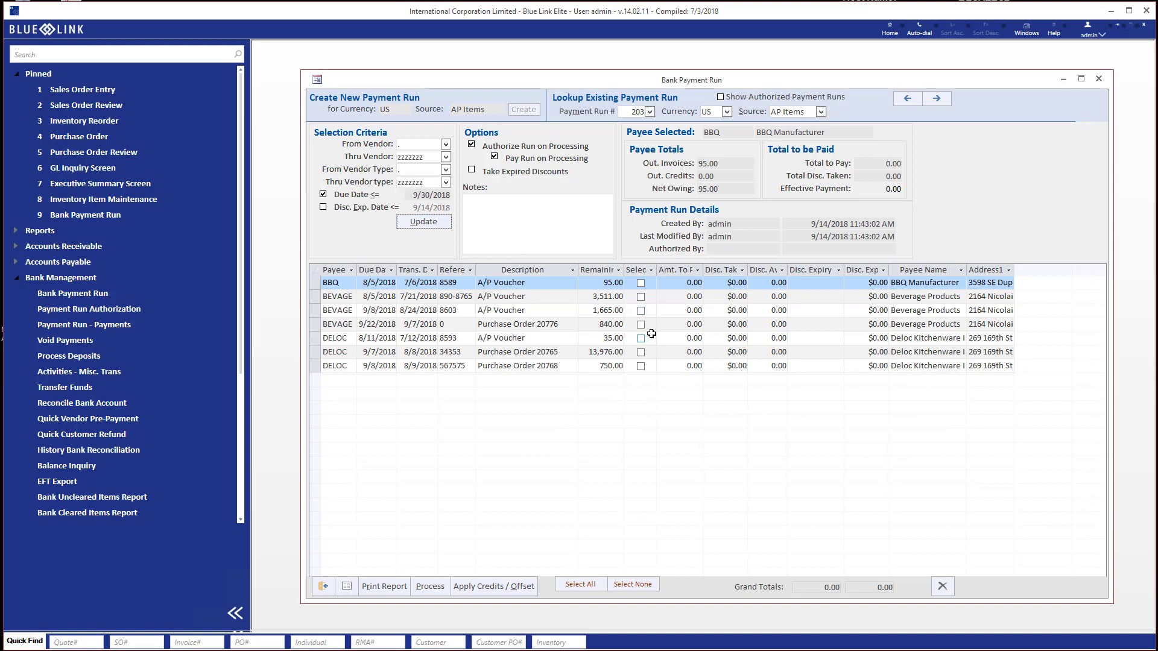
Select all payables except the 35.00 DELOC voucher and the 3,511.00 BEVAGE voucher
{"action": "left_click", "coordinate": [586, 584]}
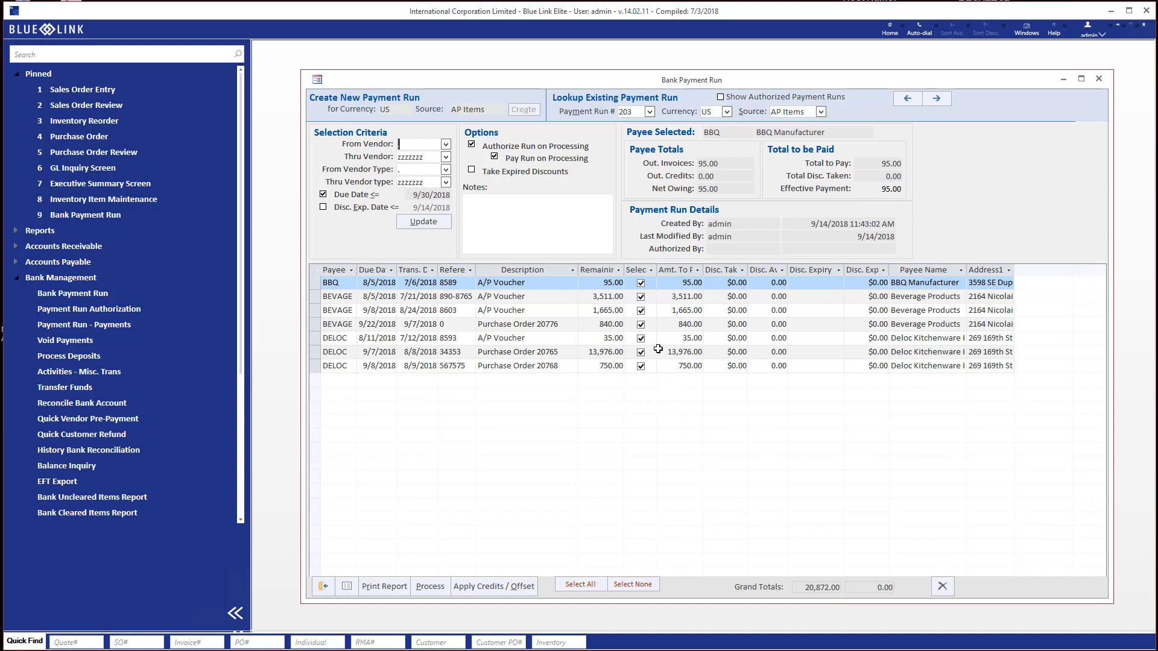
{"action": "left_click", "coordinate": [641, 338]}
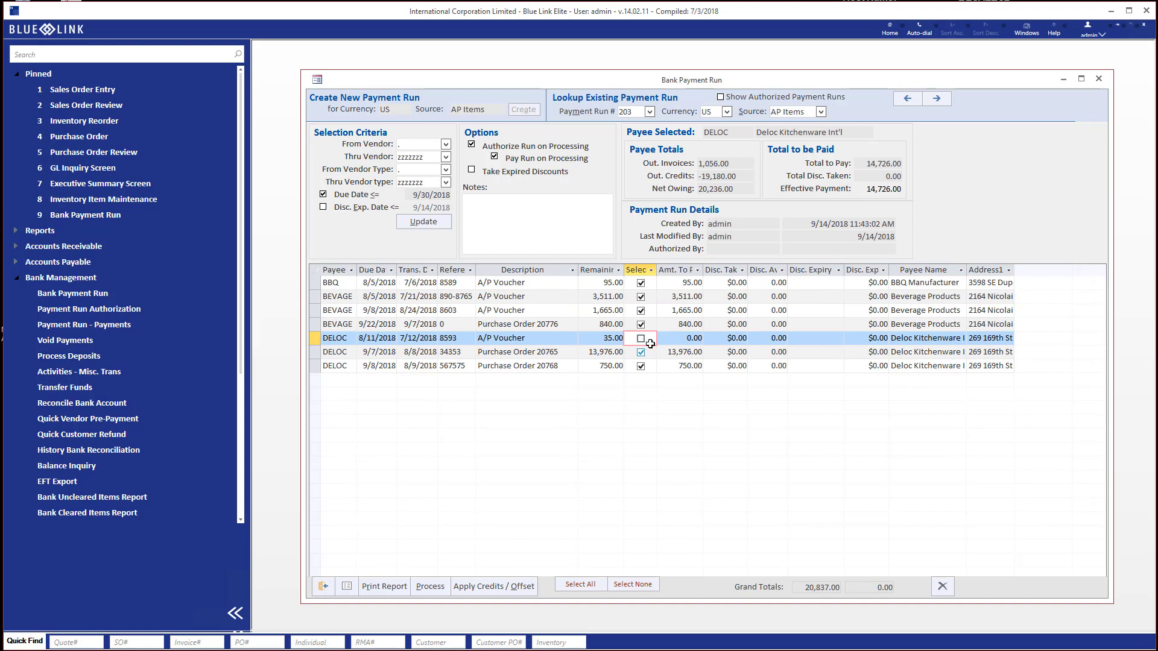
{"action": "left_click", "coordinate": [640, 296]}
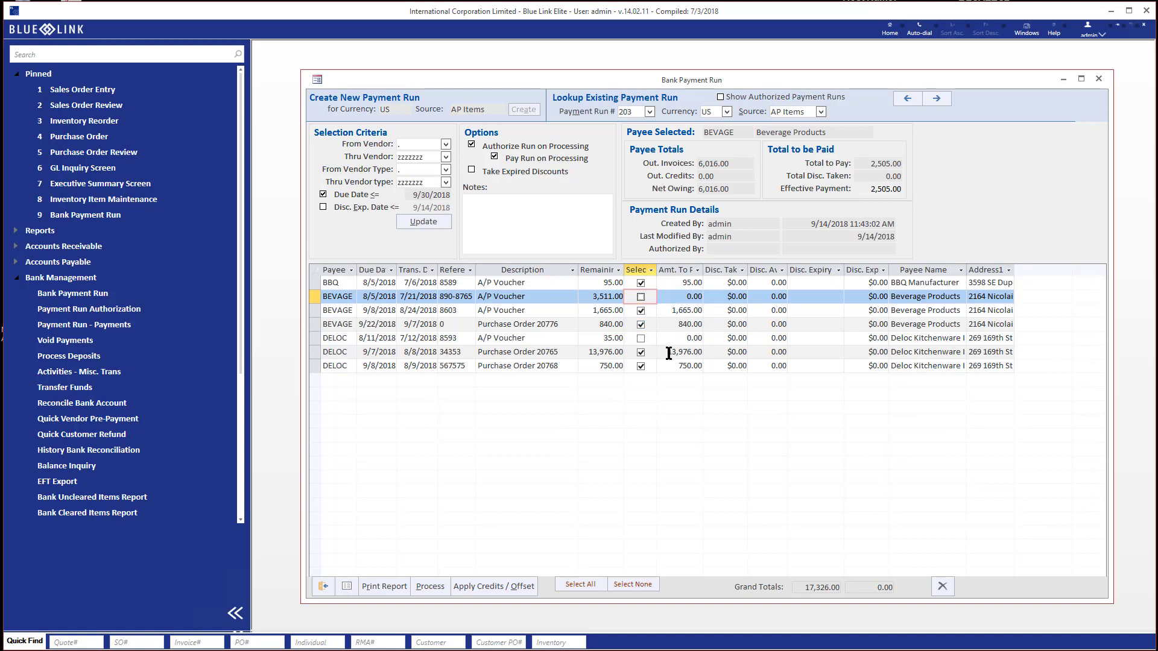
Set the amount to pay on the 13,976.00 DELOC purchase order to 5,000.00
{"action": "left_click_drag", "start_coordinate": [668, 355], "coordinate": [721, 356]}
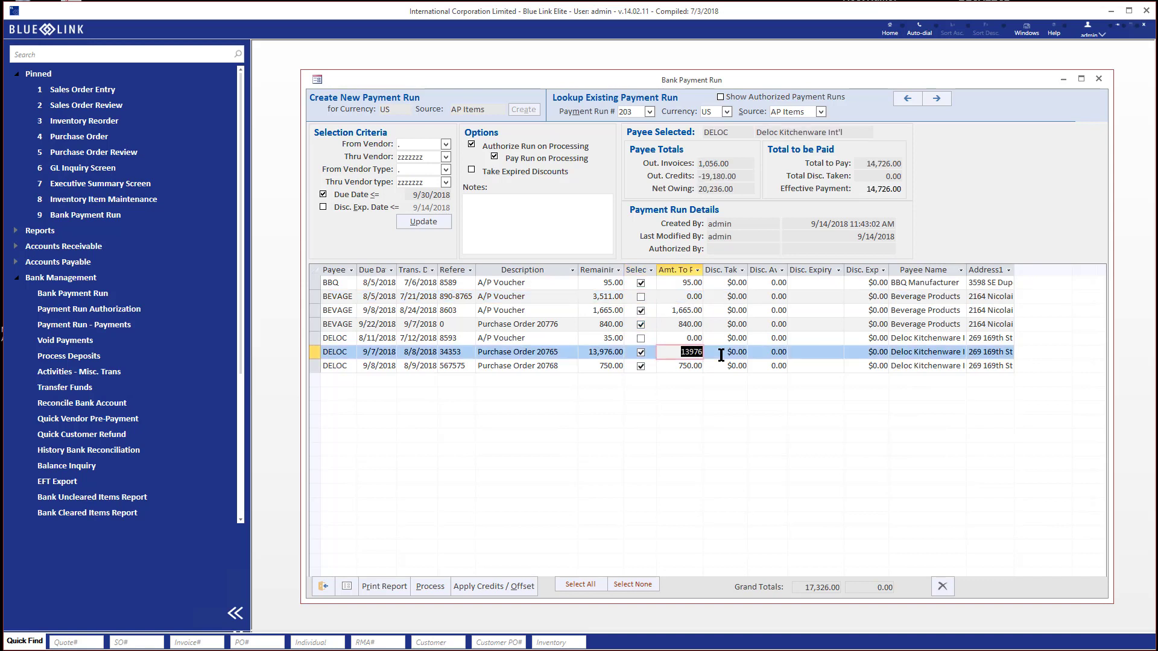
{"action": "type", "text": "5000"}
{"action": "key", "text": "Tab"}
{"action": "key", "text": "Tab"}
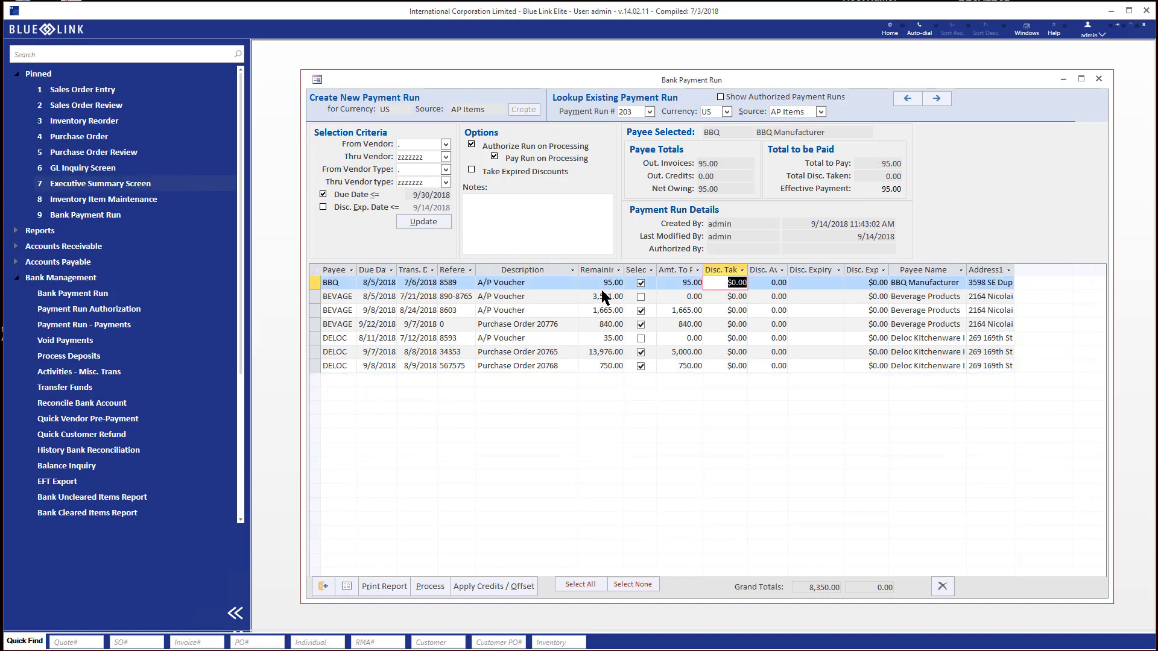
Set the BBQ voucher's amount to pay to 90.00 and its discount taken to $5.00
{"action": "left_click", "coordinate": [679, 284]}
{"action": "type", "text": "90"}
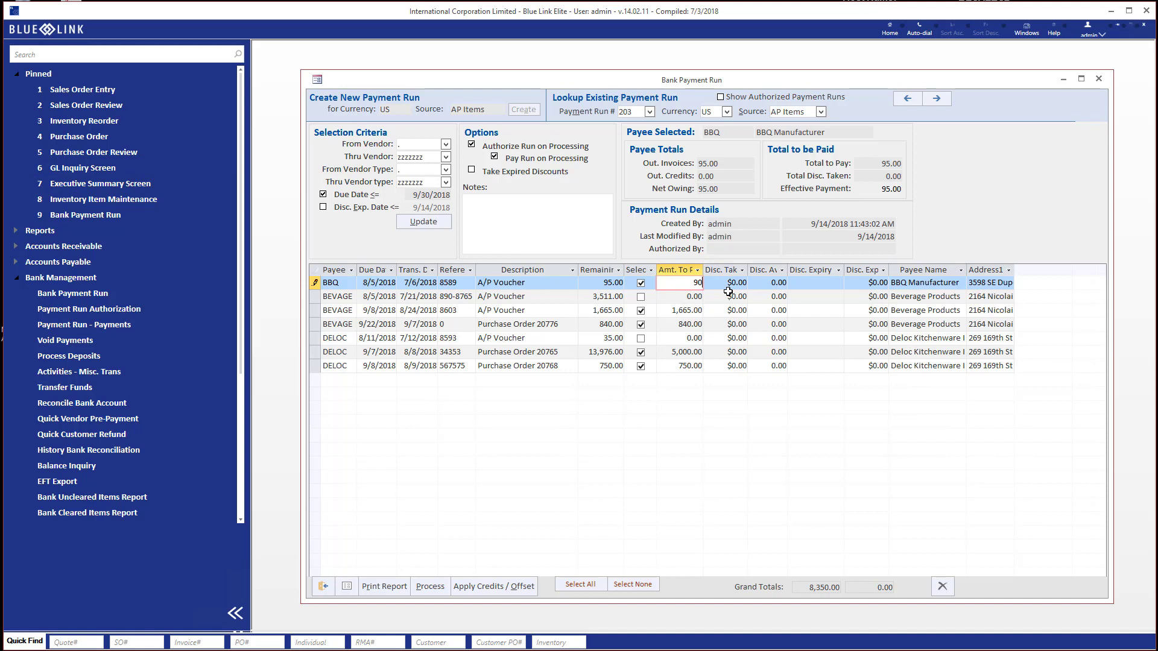
{"action": "key", "text": "Tab"}
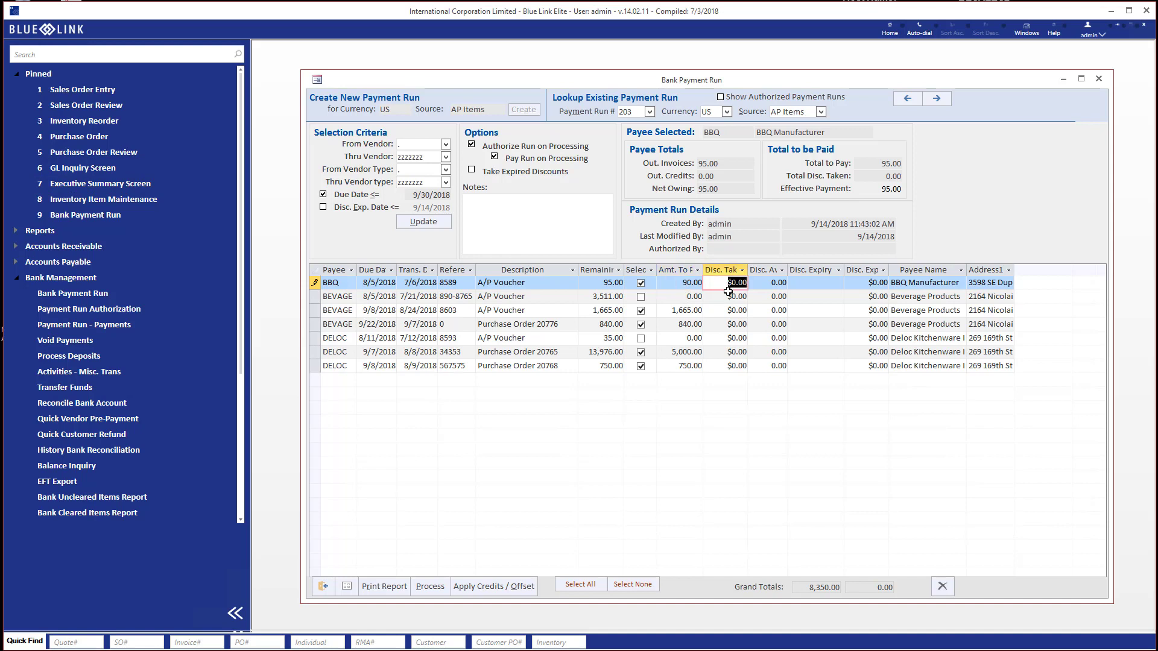
{"action": "key", "text": "Down"}
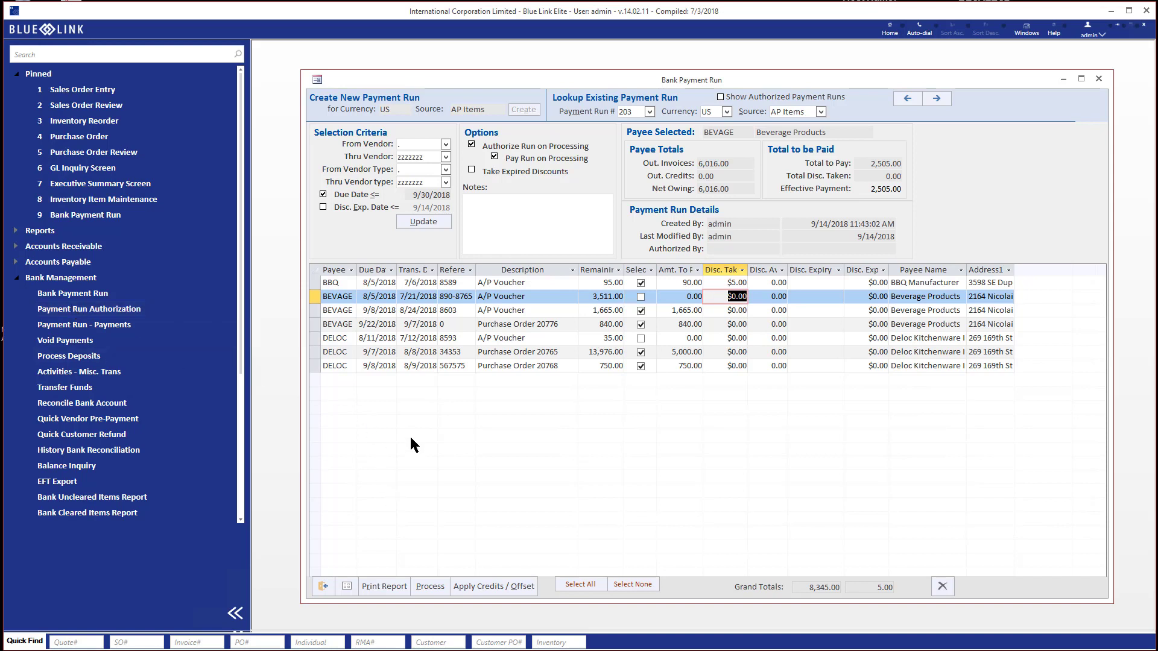
Process the payment run and set the check date to 9/30/2018 for printing
{"action": "left_click", "coordinate": [434, 590]}
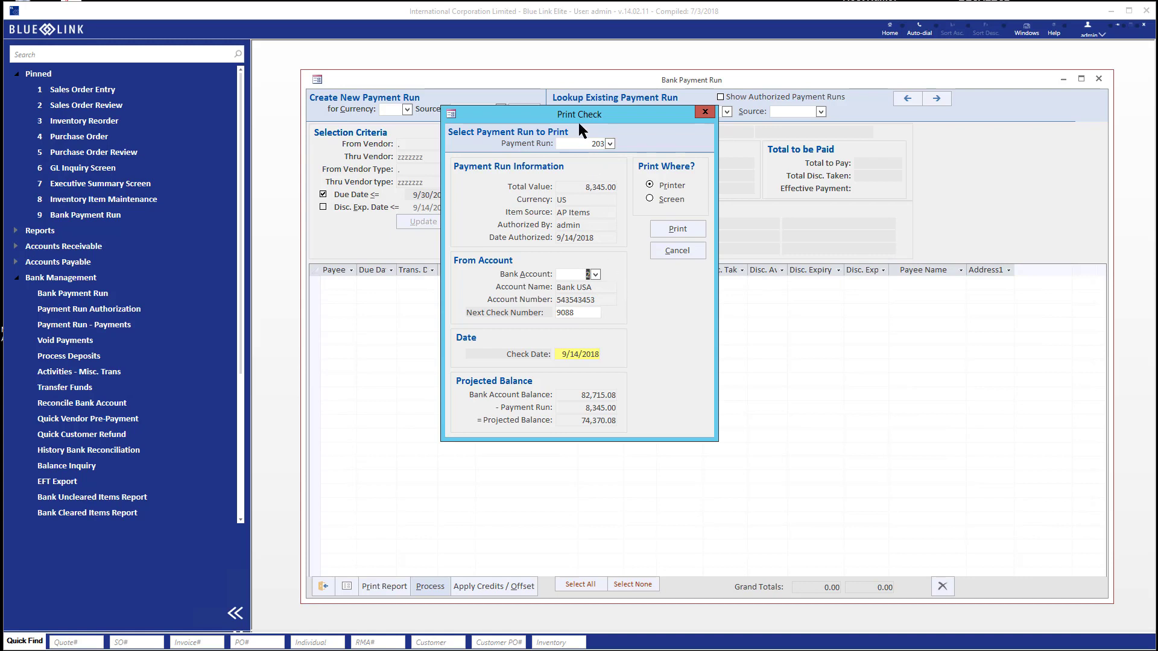
{"action": "left_click_drag", "start_coordinate": [580, 121], "coordinate": [637, 164]}
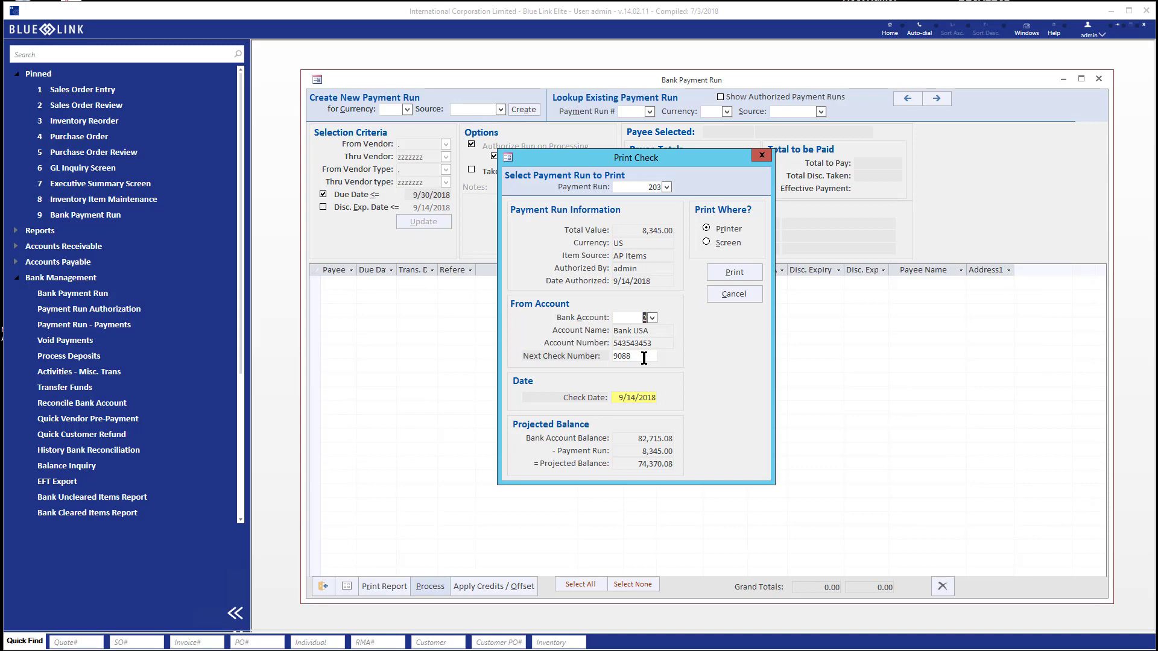
{"action": "double_click", "coordinate": [635, 398]}
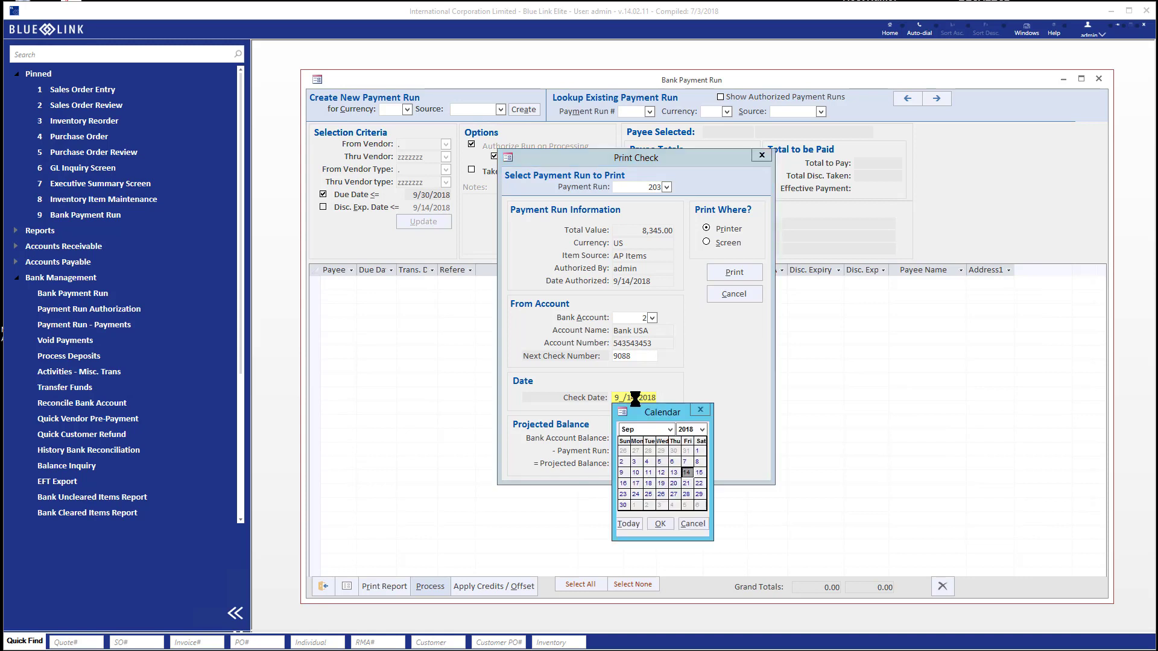
{"action": "left_click", "coordinate": [624, 506]}
{"action": "left_click", "coordinate": [660, 523]}
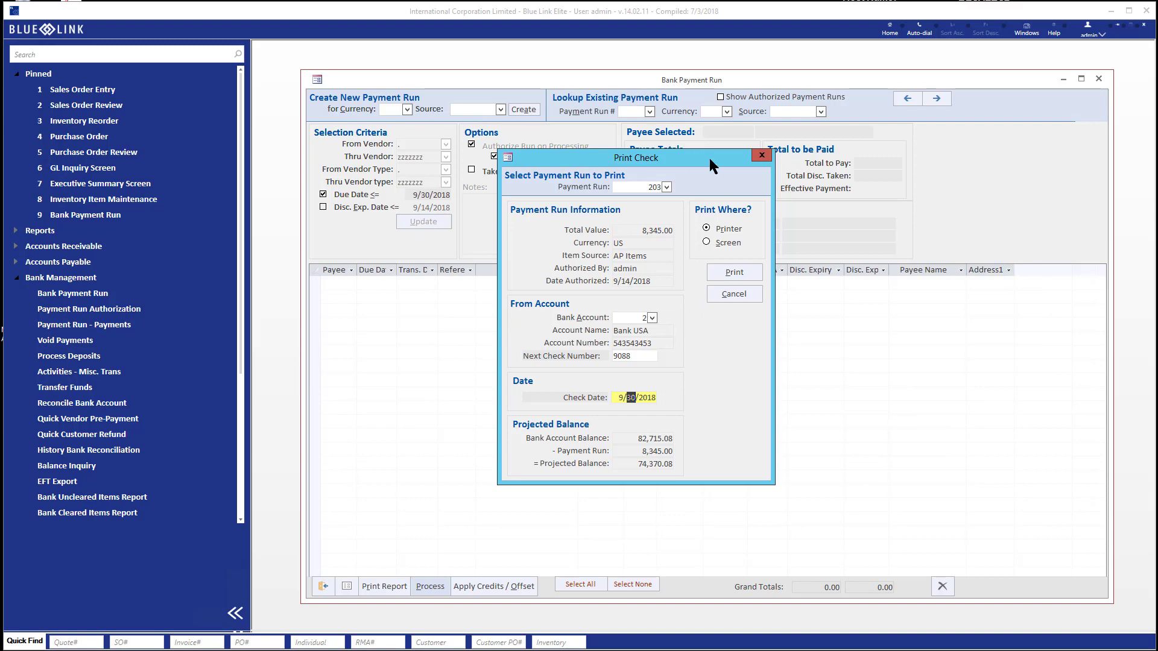
Print the checks to the screen and page through the check preview to the last check
{"action": "left_click_drag", "start_coordinate": [711, 157], "coordinate": [719, 169]}
{"action": "left_click", "coordinate": [733, 254]}
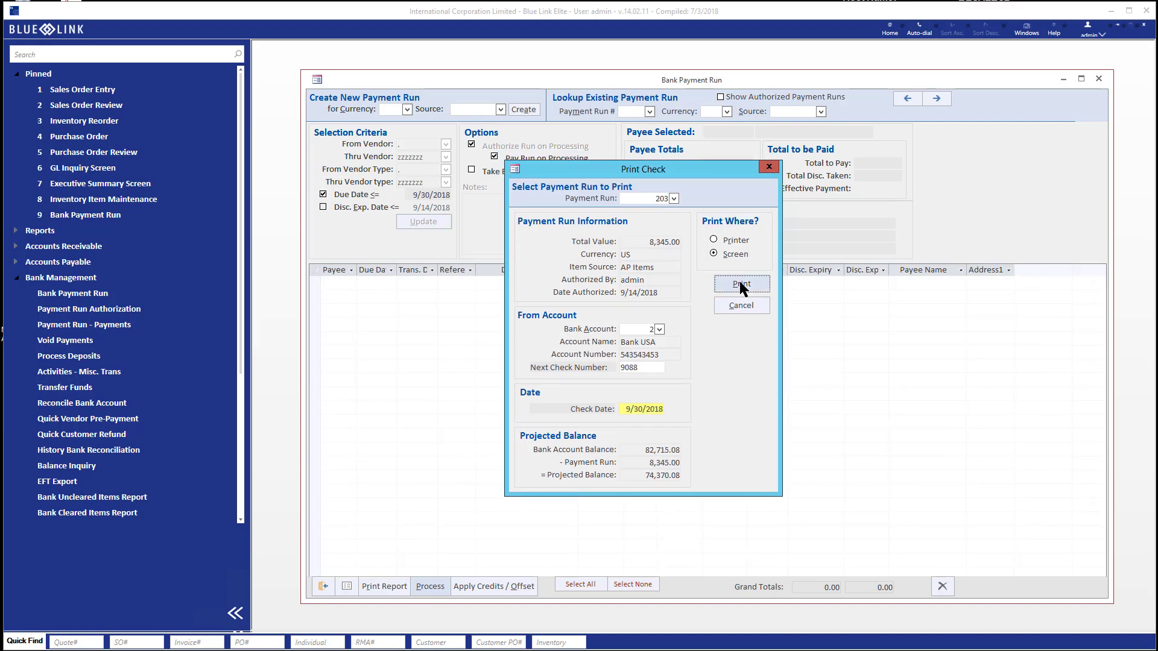
{"action": "left_click", "coordinate": [740, 283]}
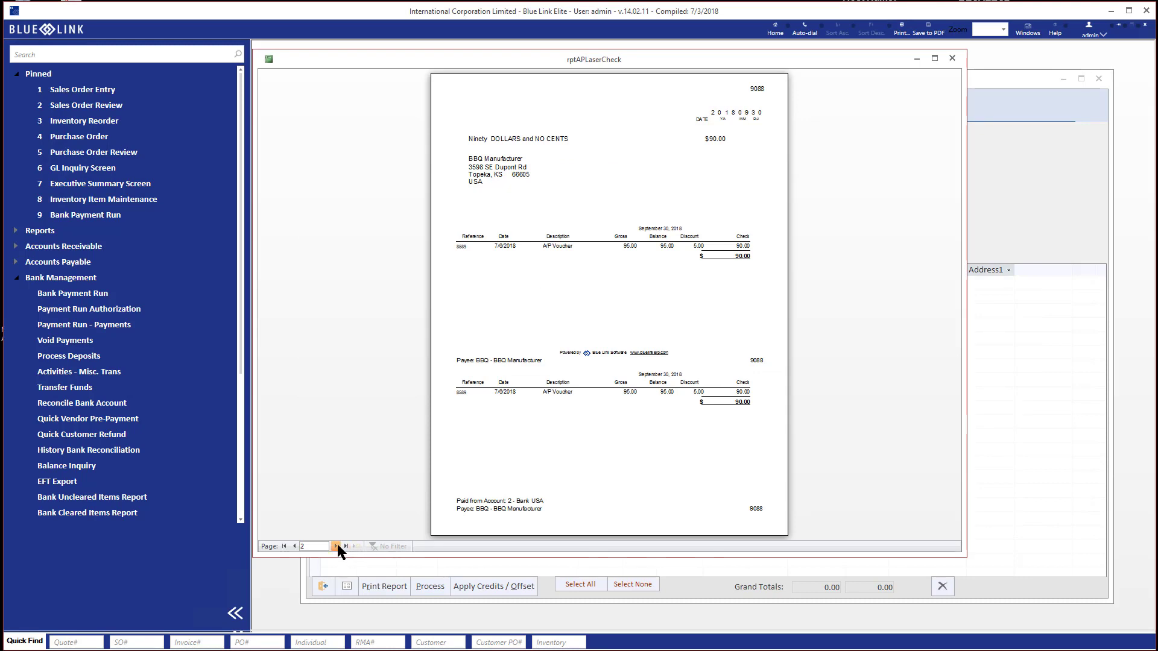
{"action": "left_click", "coordinate": [336, 545]}
{"action": "left_click", "coordinate": [337, 545]}
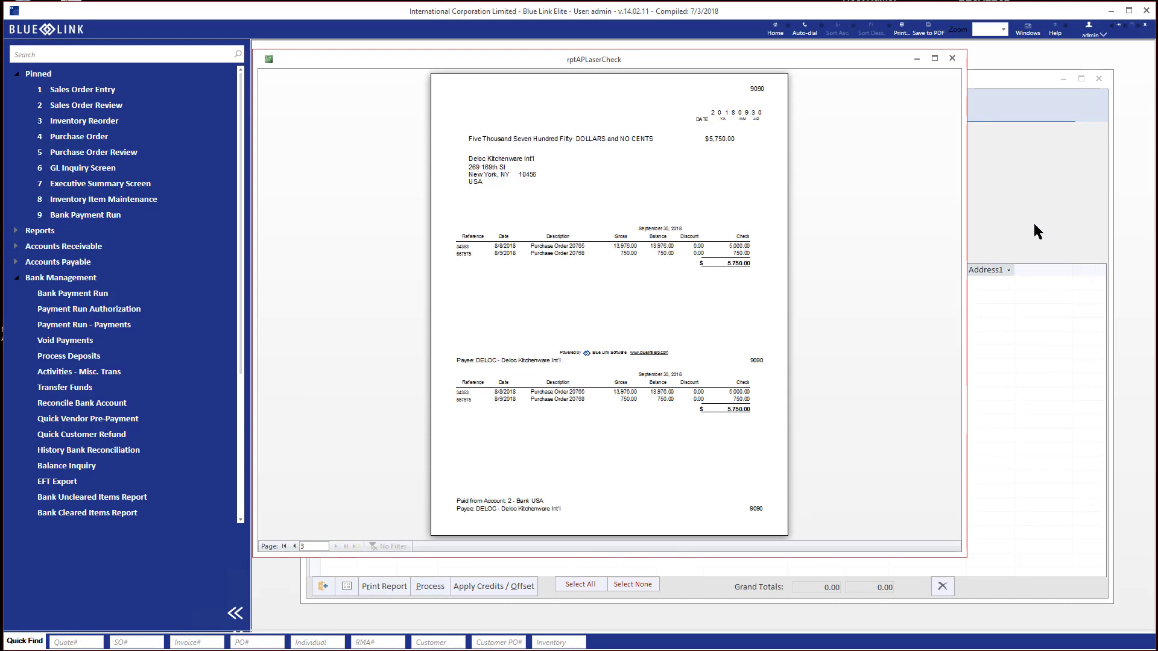
Close the check preview, confirm that the checks printed properly, and post them
{"action": "left_click", "coordinate": [953, 58]}
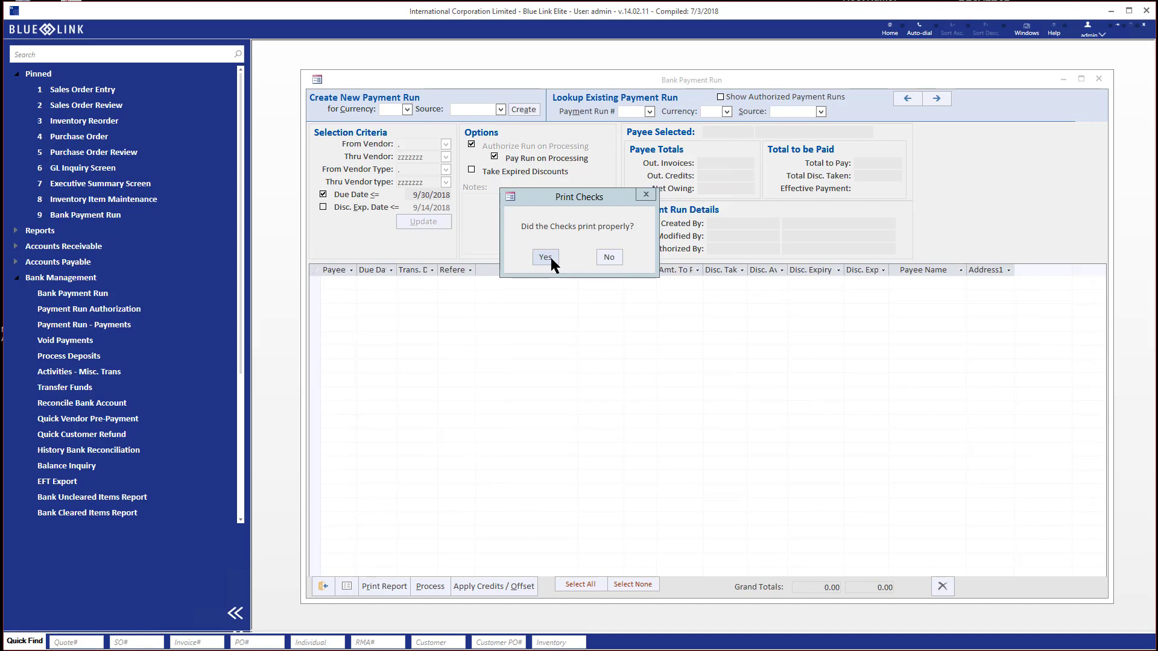
{"action": "left_click", "coordinate": [551, 259]}
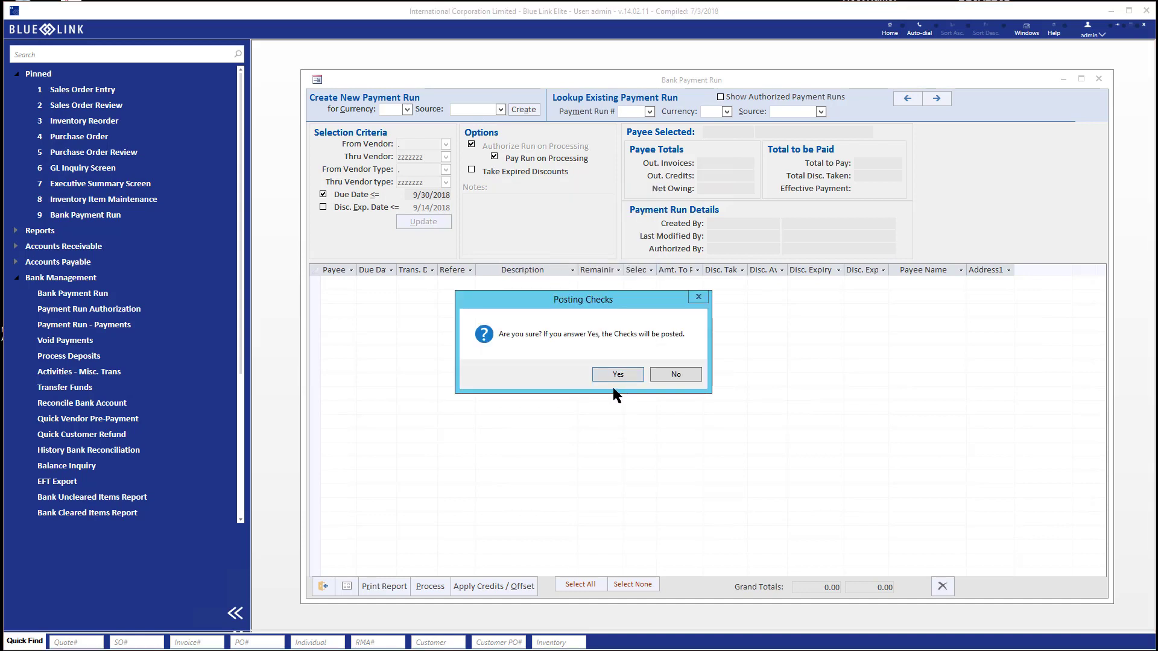
{"action": "left_click", "coordinate": [666, 381]}
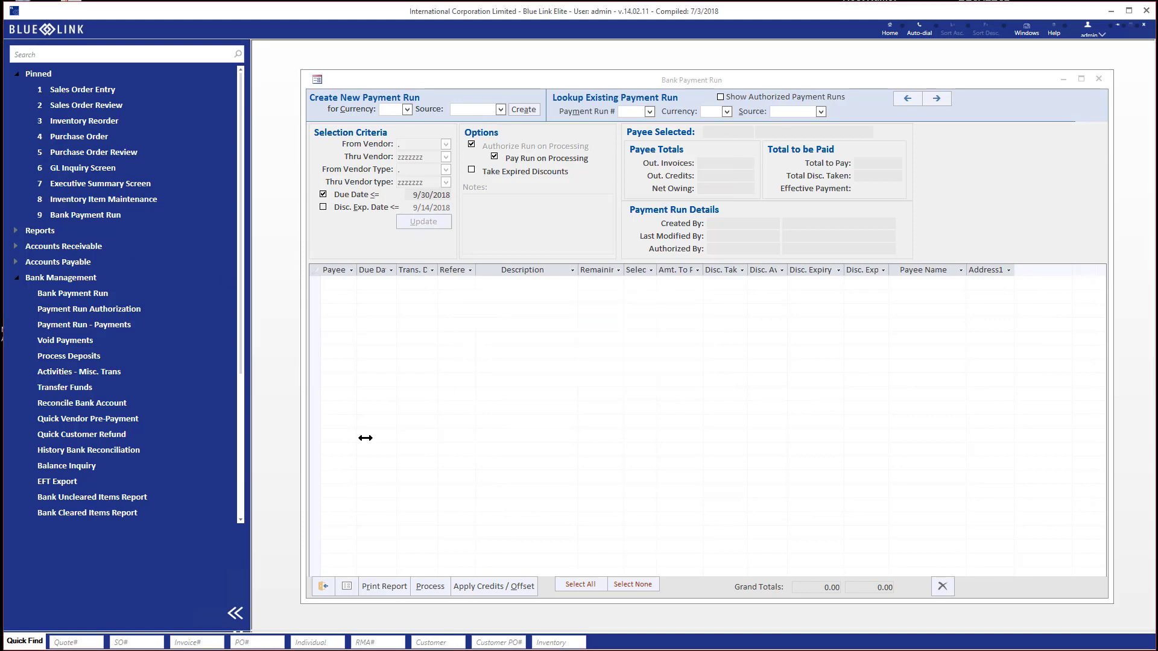
Include authorized runs in the bank payment run lookup and choose the existing CA AP Items run
{"action": "left_click", "coordinate": [486, 111]}
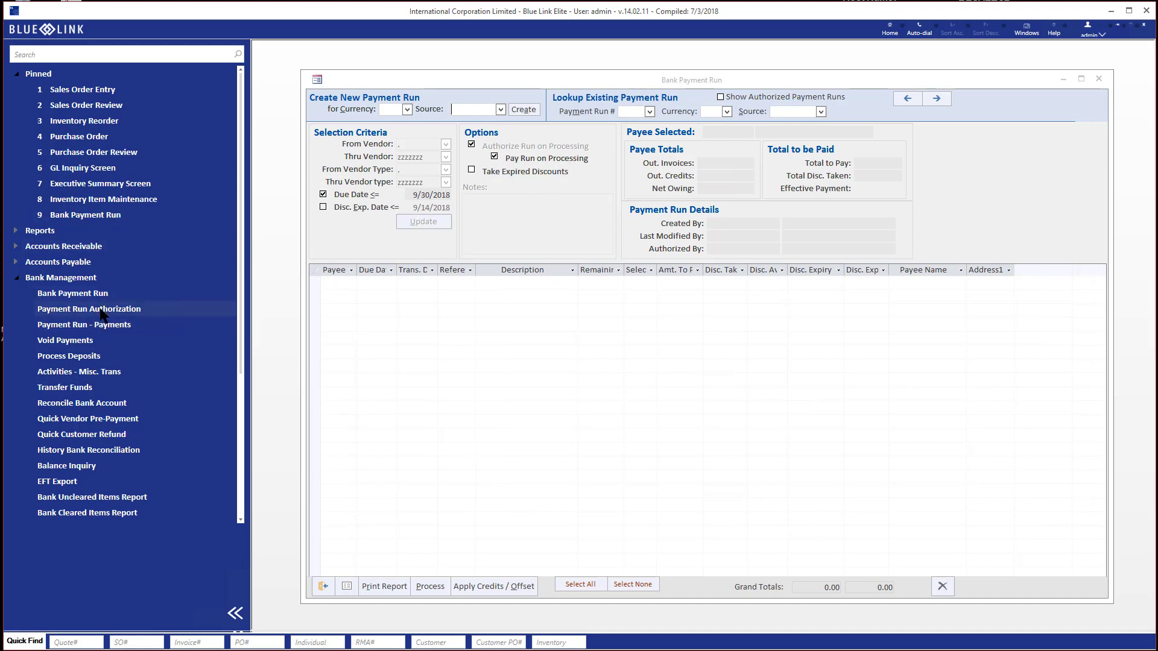
{"action": "left_click", "coordinate": [78, 294]}
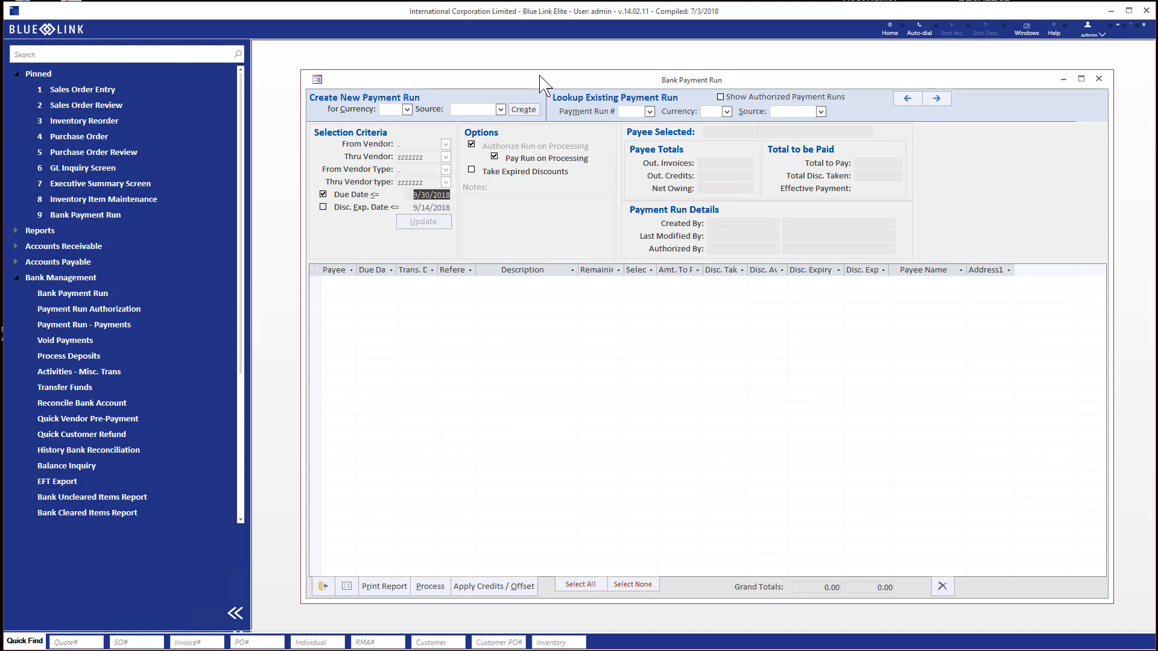
{"action": "left_click", "coordinate": [722, 98]}
{"action": "left_click", "coordinate": [650, 111]}
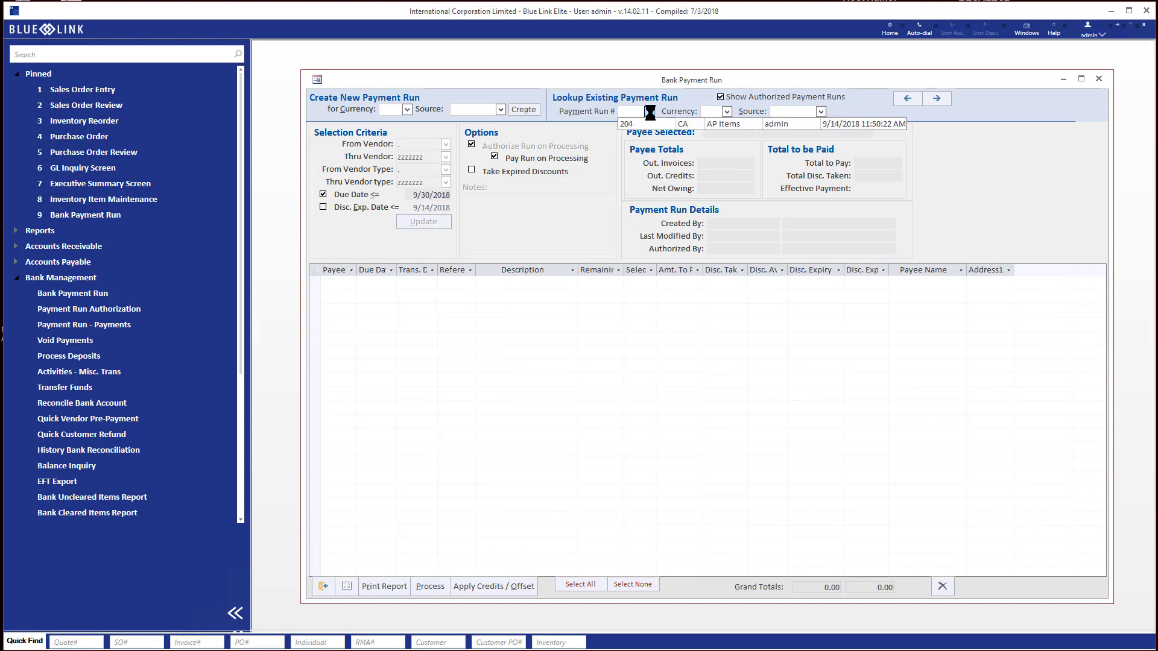
{"action": "left_click", "coordinate": [649, 123]}
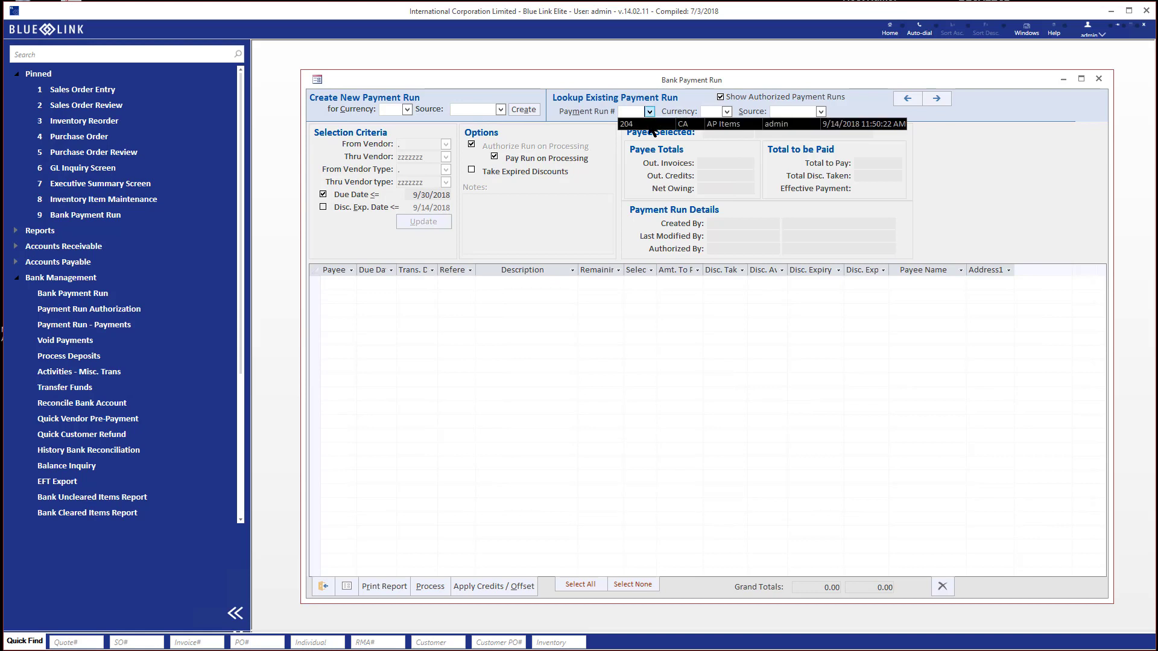